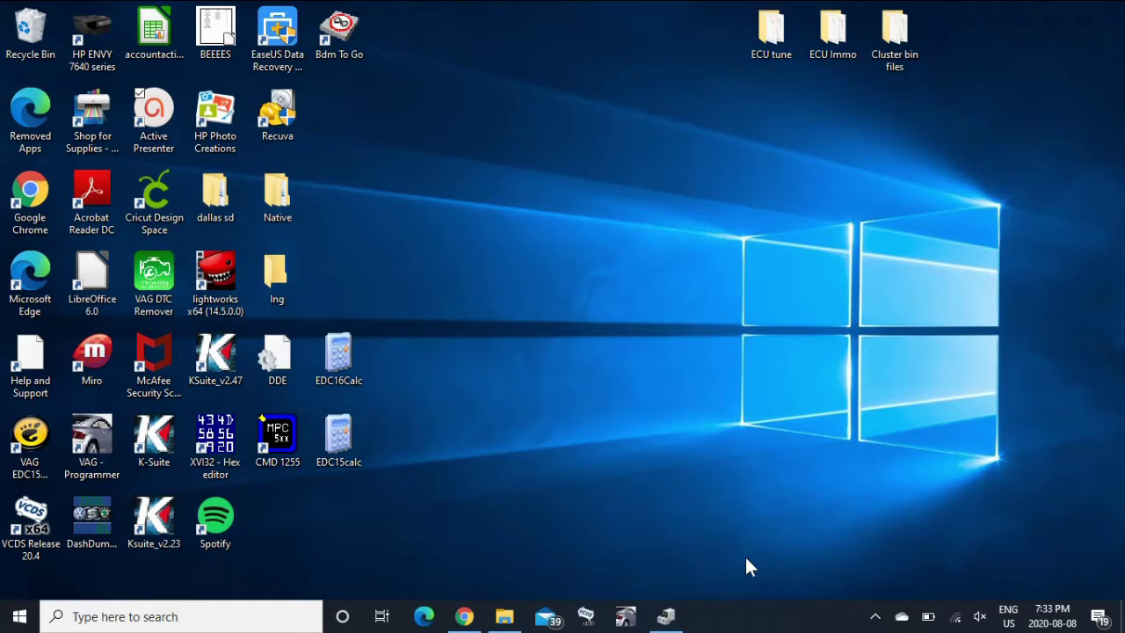
Step: Check the USB-serial adapter's driver files in the hardware device list, then close it
click(668, 622)
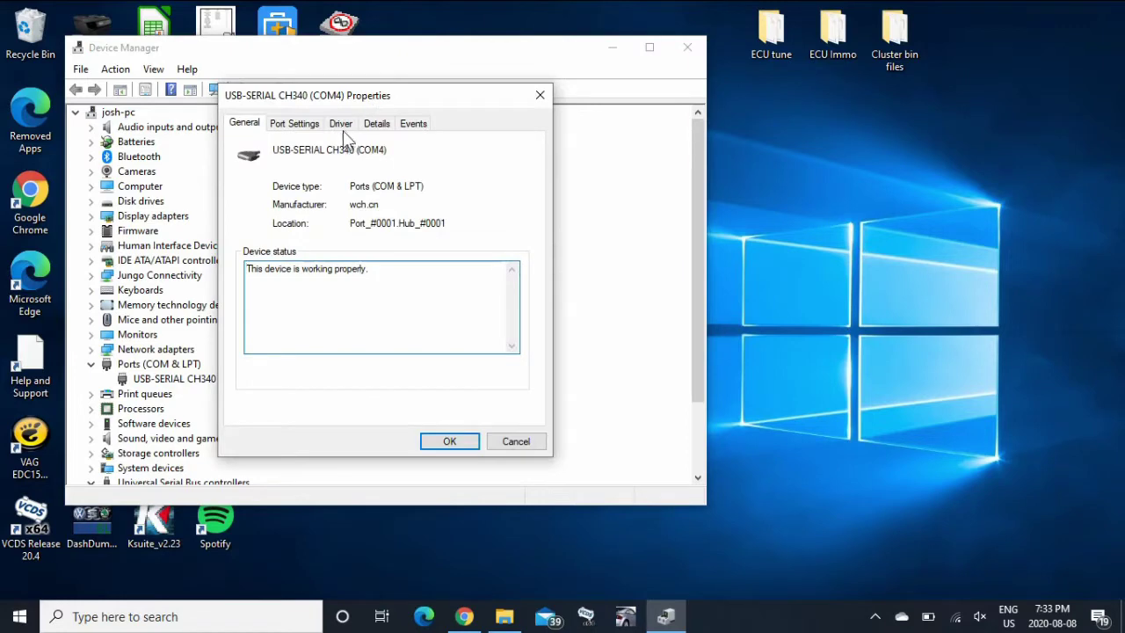
click(343, 125)
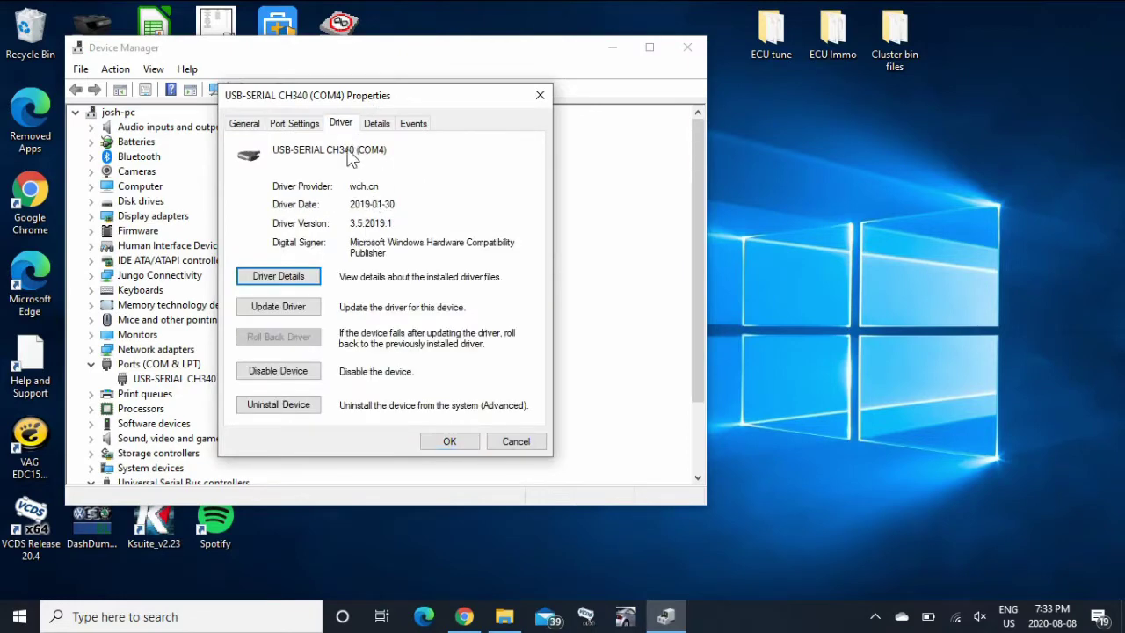
click(278, 276)
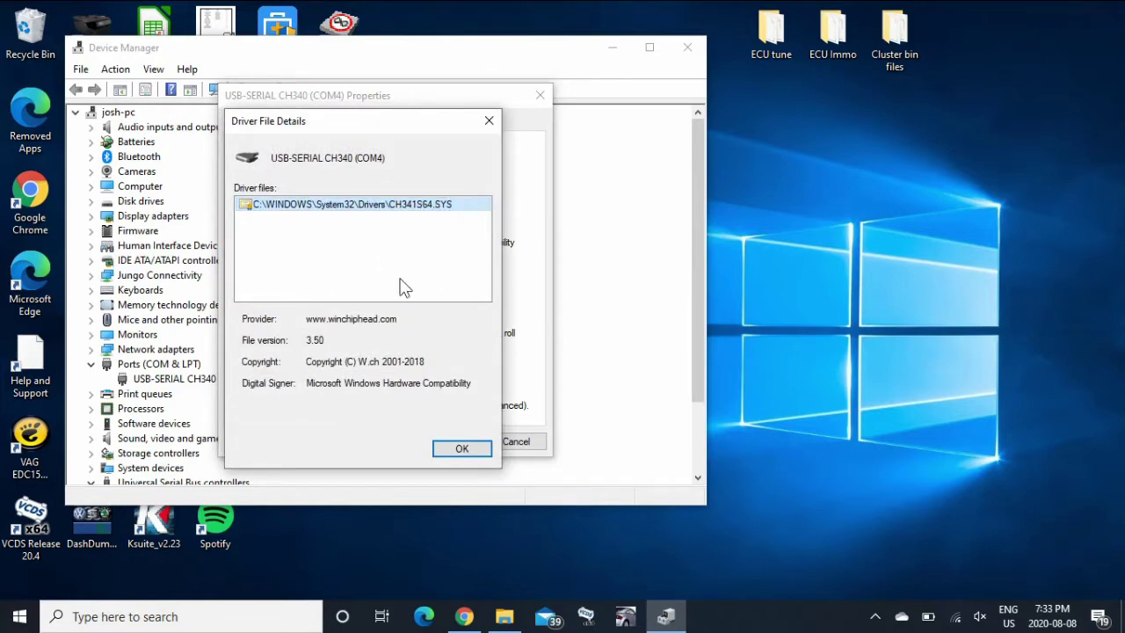
click(485, 120)
click(540, 95)
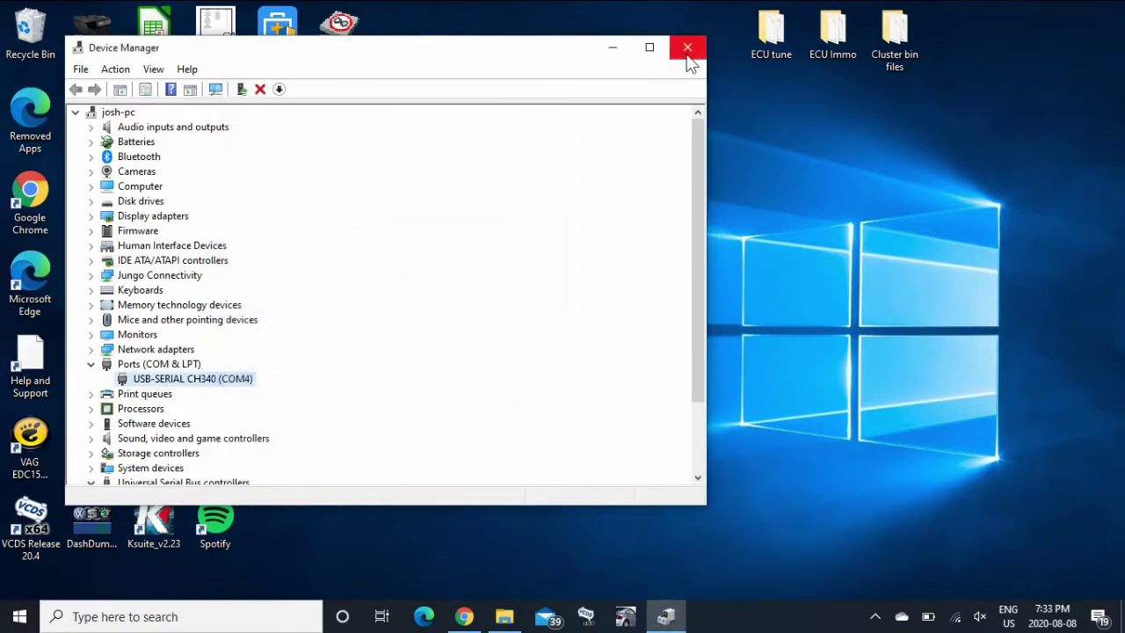
click(687, 49)
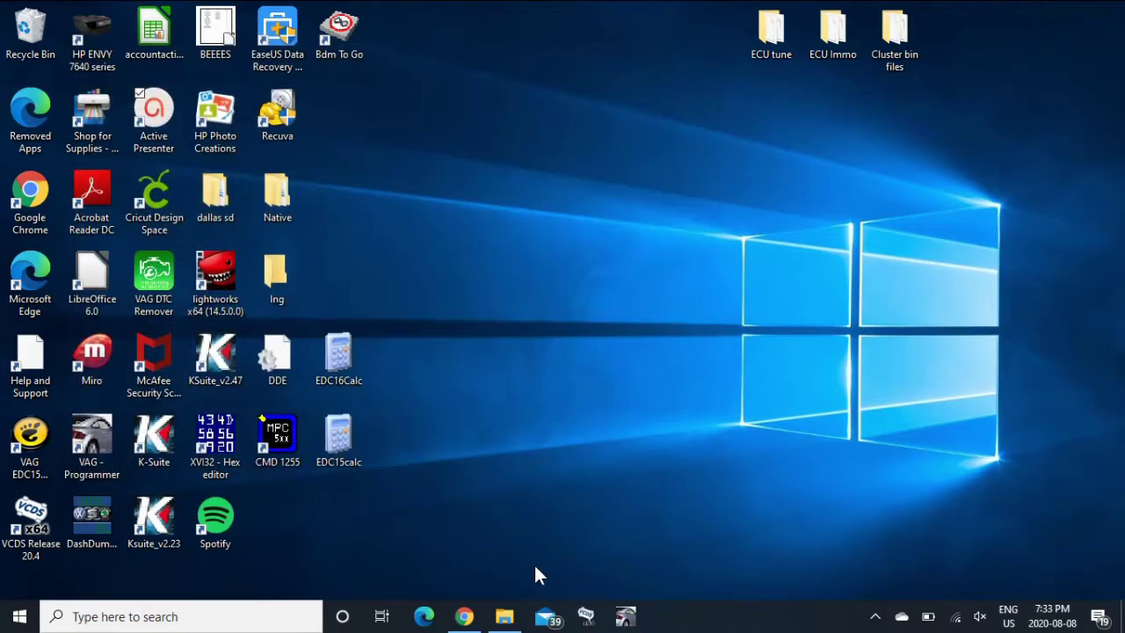
Step: Launch vwtester from the VAGCAN+K V2.5 FULL folder and dismiss the three startup warnings
click(504, 616)
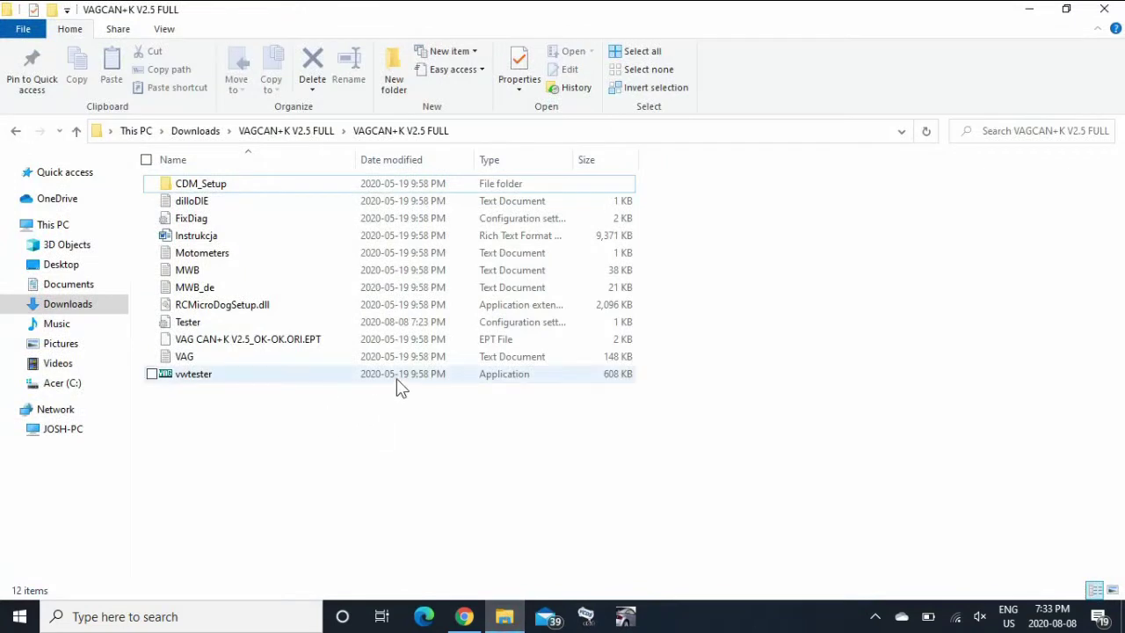
double_click(396, 380)
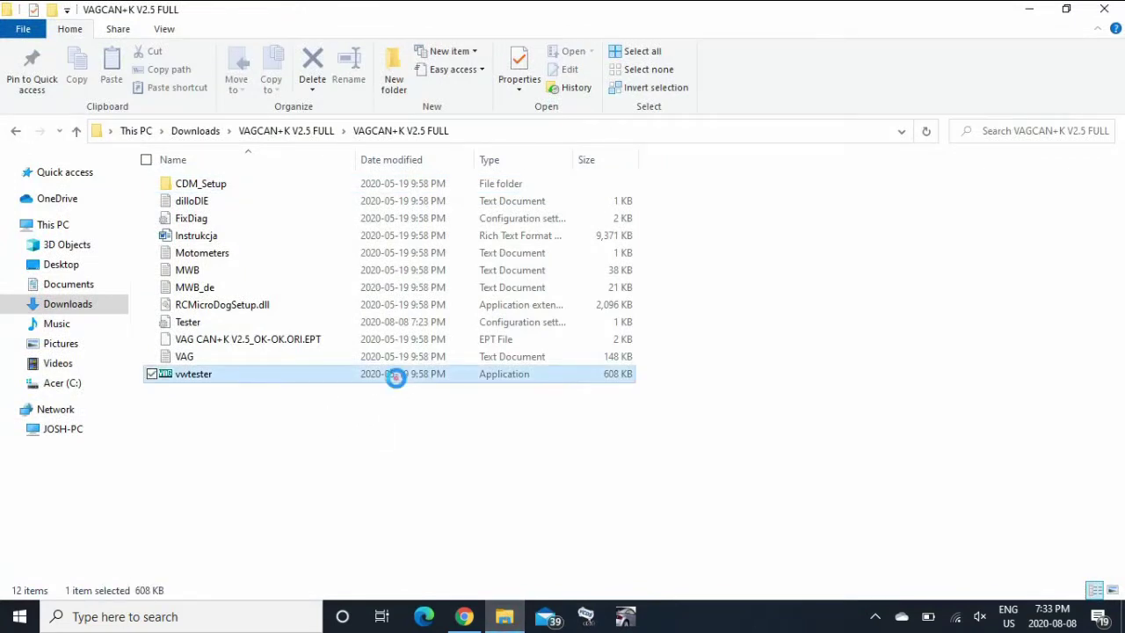
click(1026, 9)
click(626, 356)
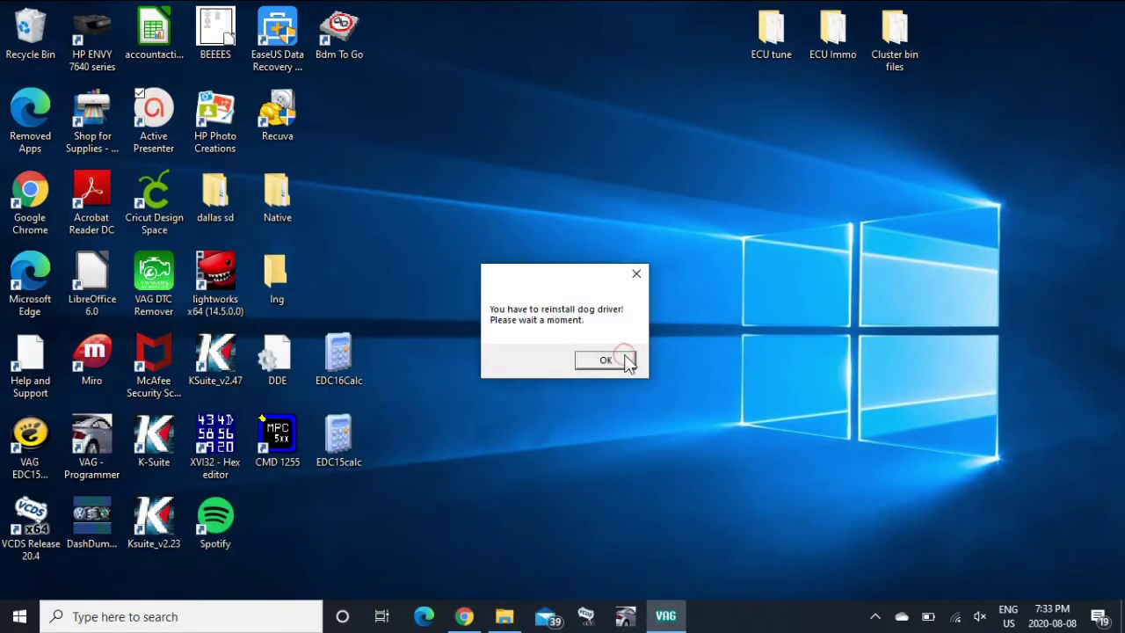
click(625, 356)
click(626, 356)
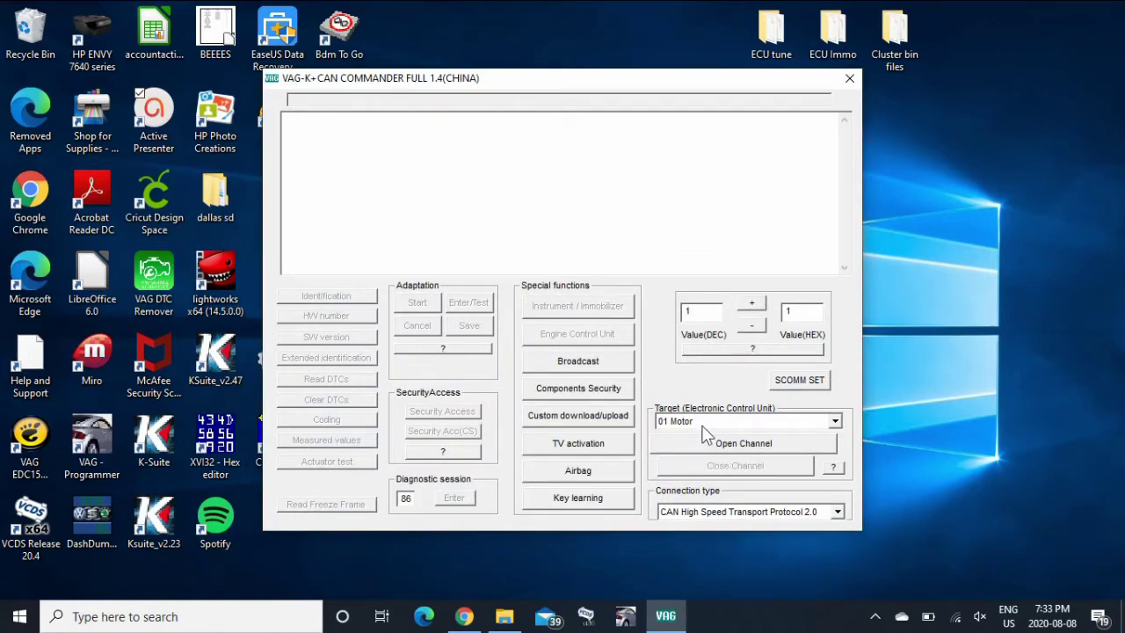
Step: Set the connection type to K-line and open the Engine Control Unit special functions
click(750, 514)
click(700, 573)
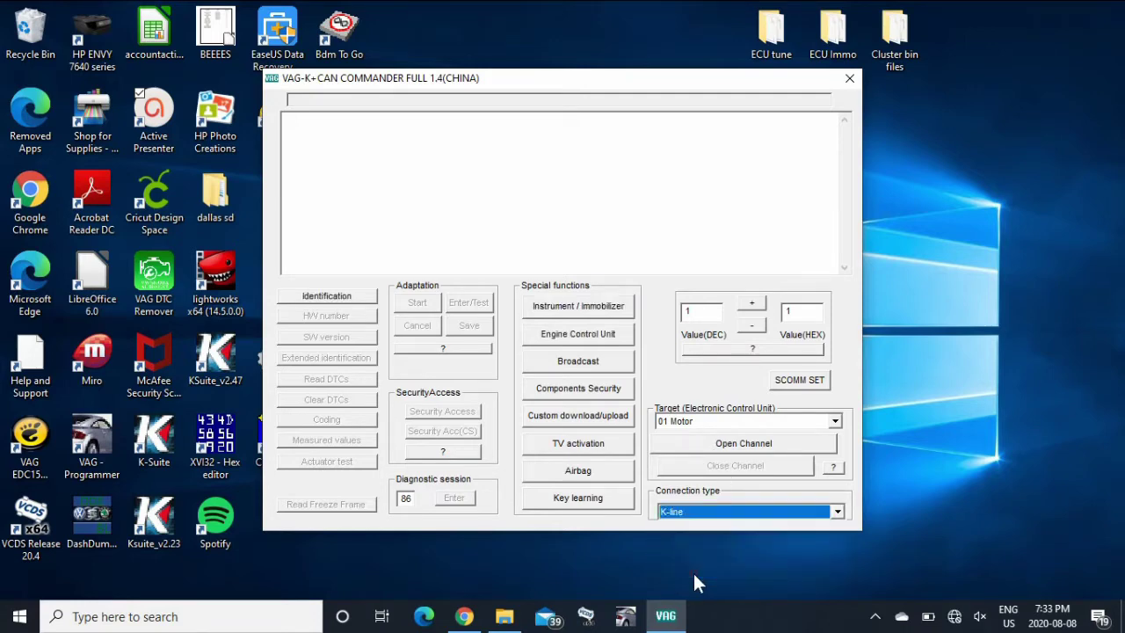
click(600, 332)
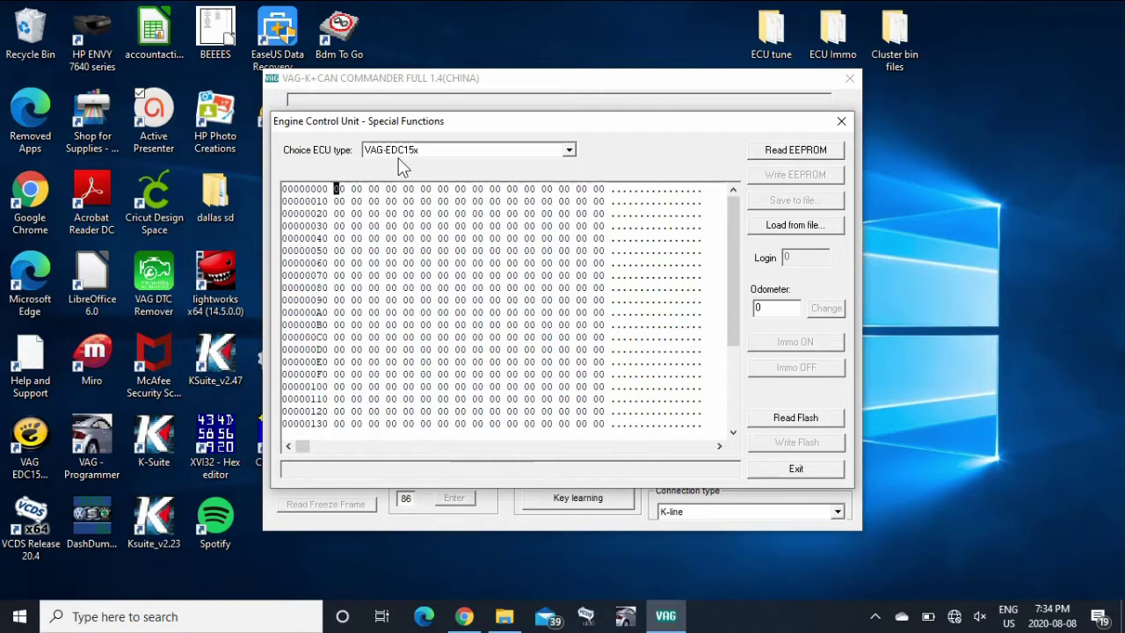
Step: Read the ECU EEPROM, switch the immobilizer off, and write it back to the ECU
click(785, 151)
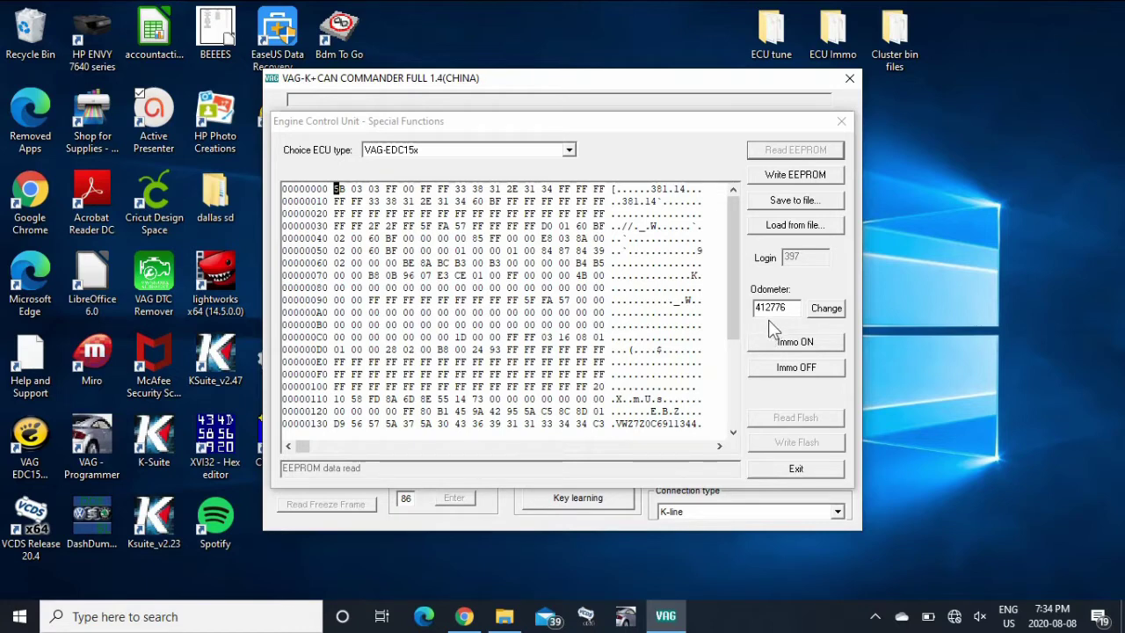
click(810, 367)
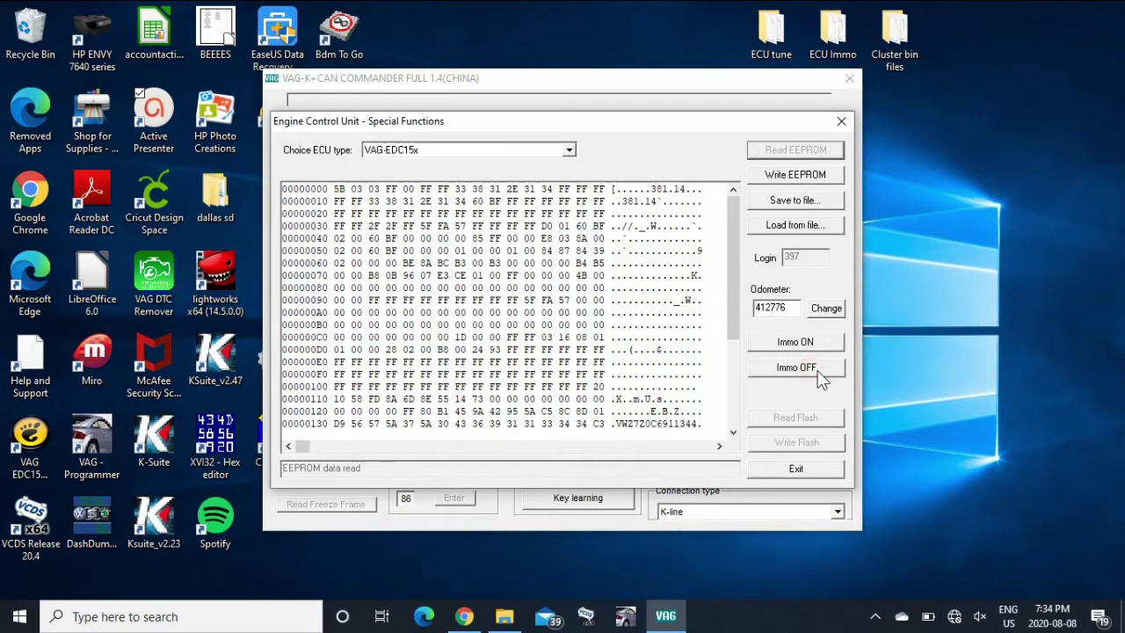
click(794, 177)
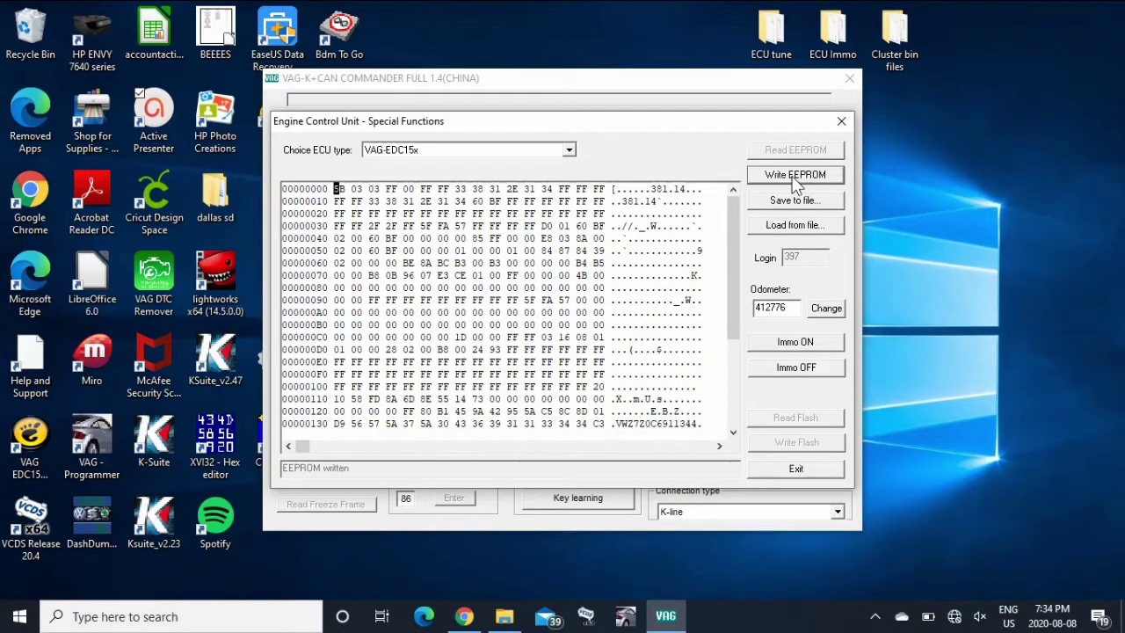
Step: Save the EEPROM data as backup file 'Tester v4' in the ECU Immo folder
click(807, 204)
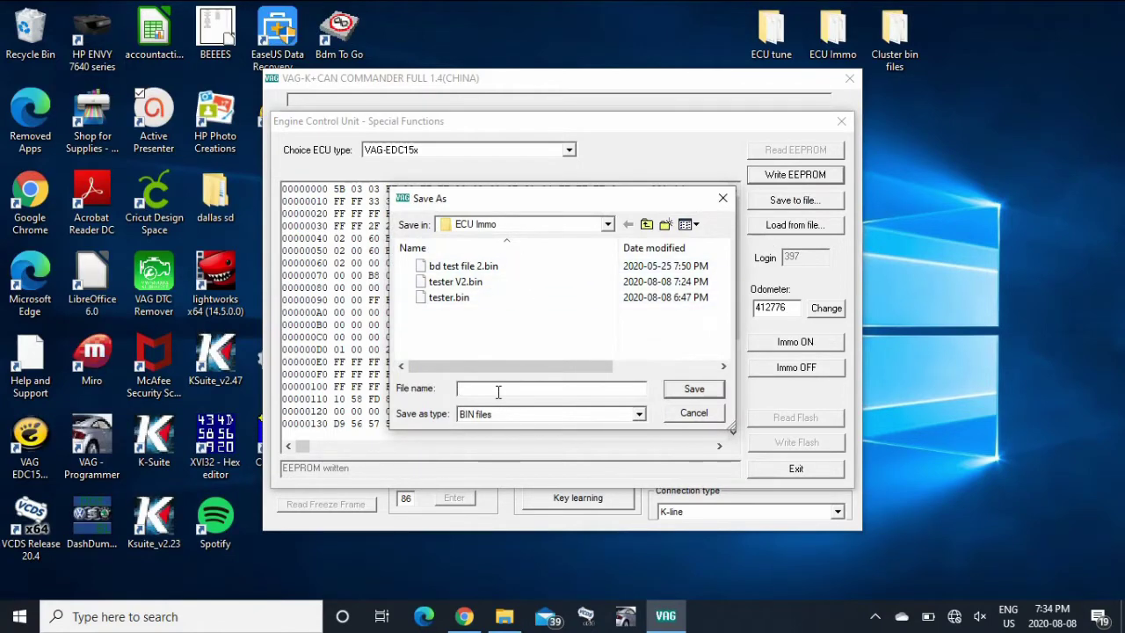
text(T)
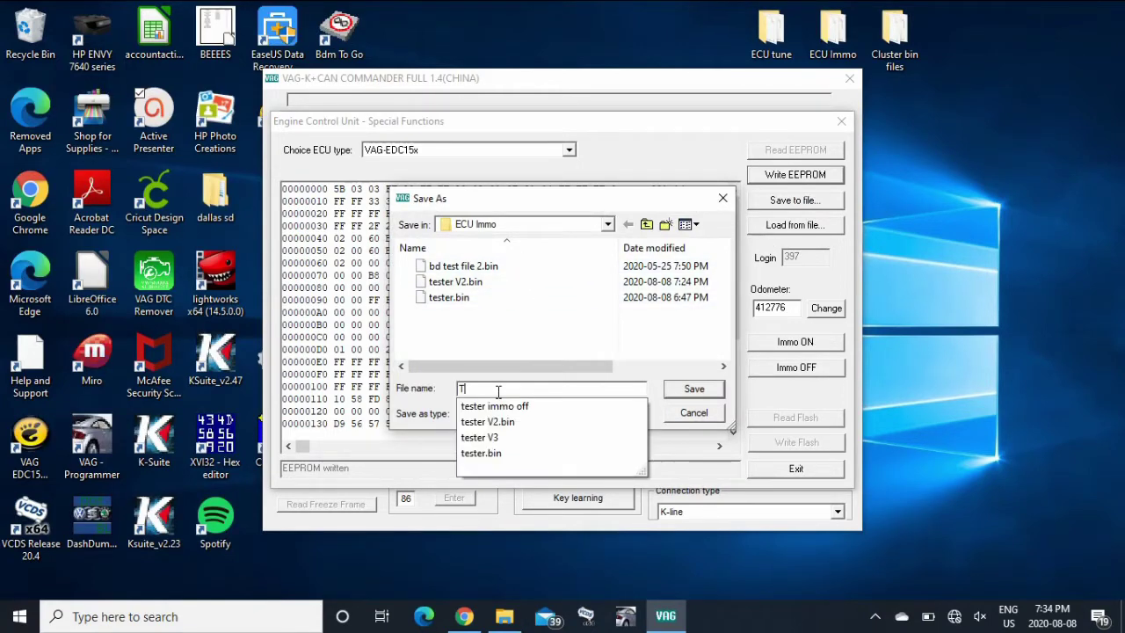
text(ester )
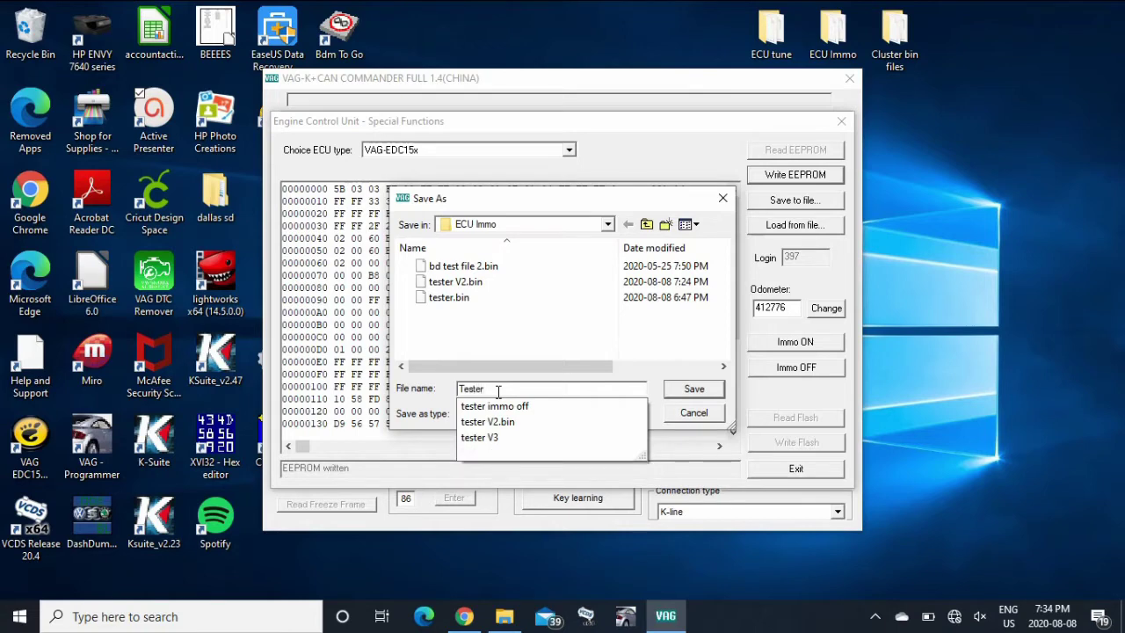
text(v)
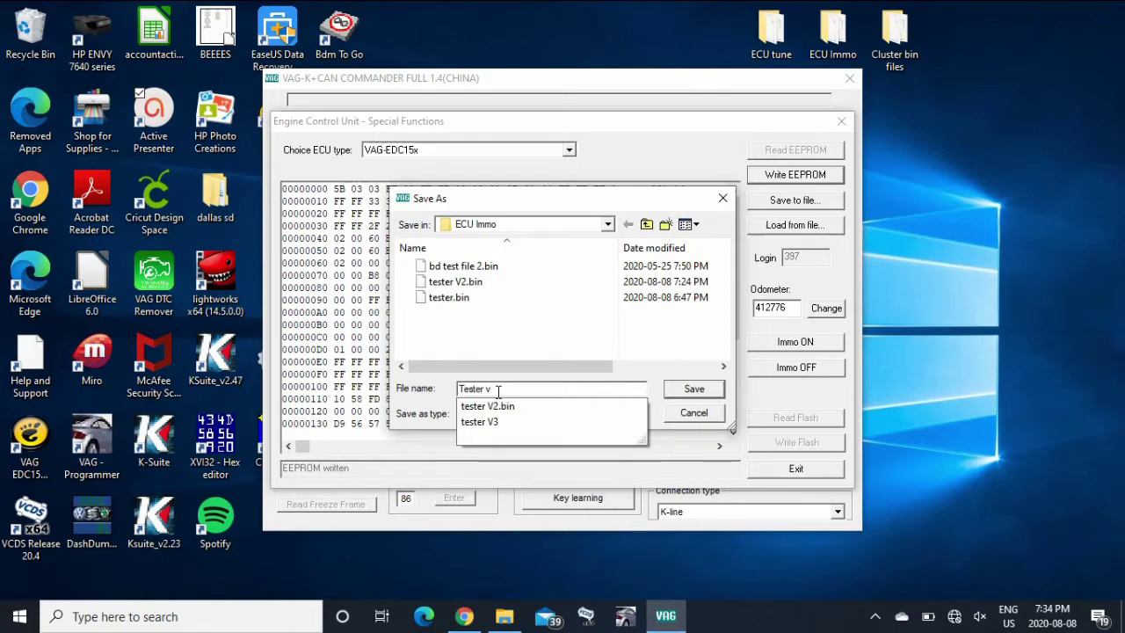
text(4)
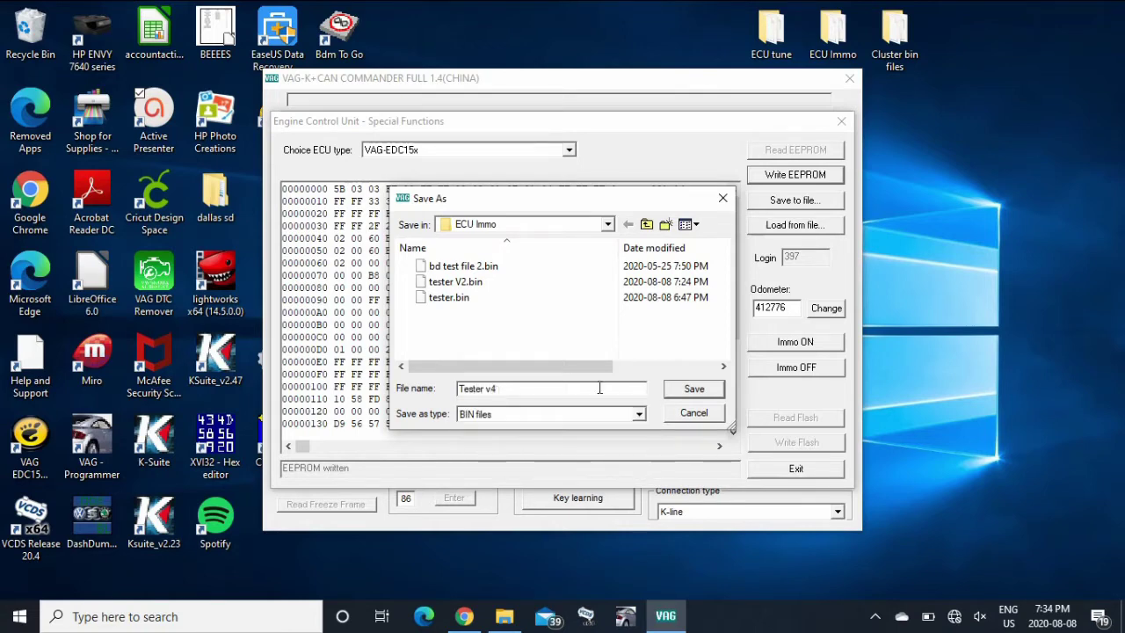
click(703, 389)
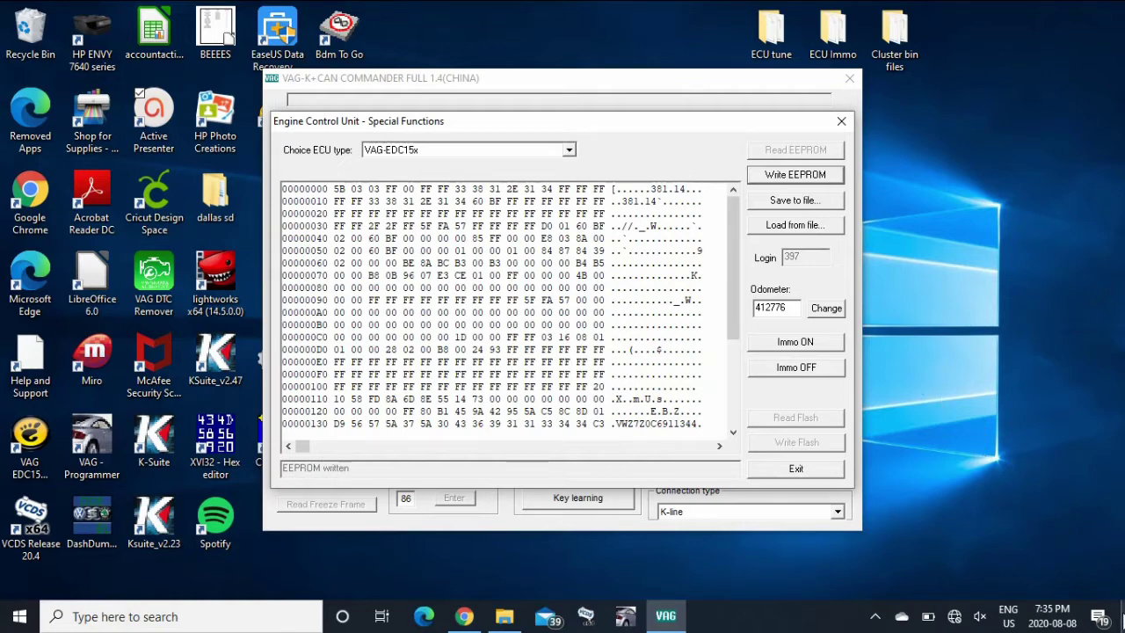
click(1121, 615)
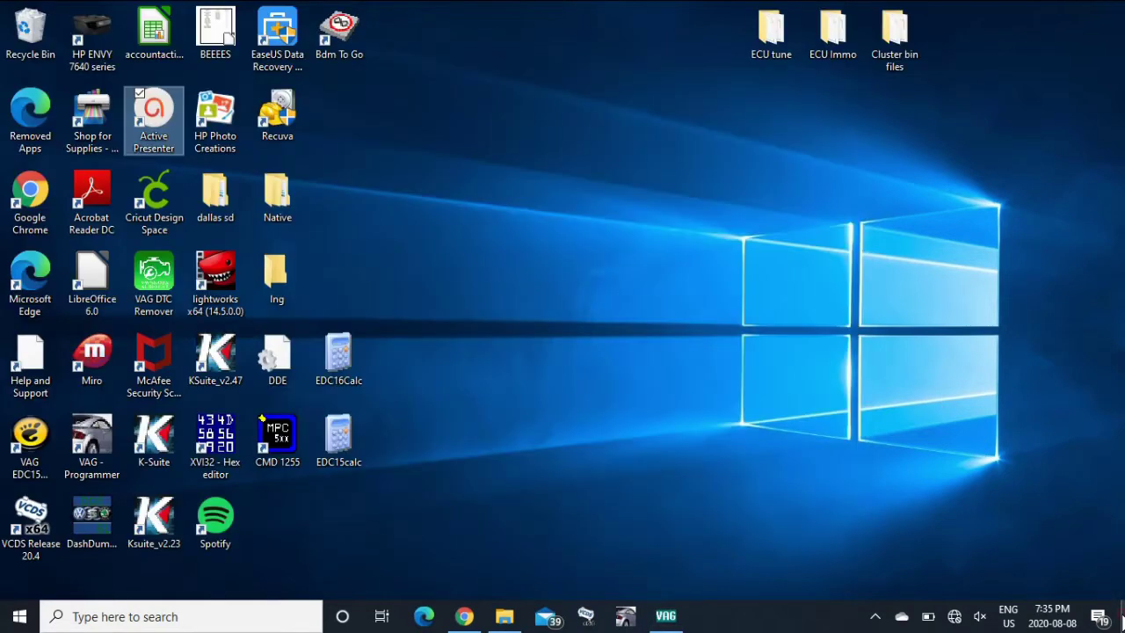
Step: Load Tester v4.bin into EDC15Calc and switch the immobilizer on
double_click(348, 428)
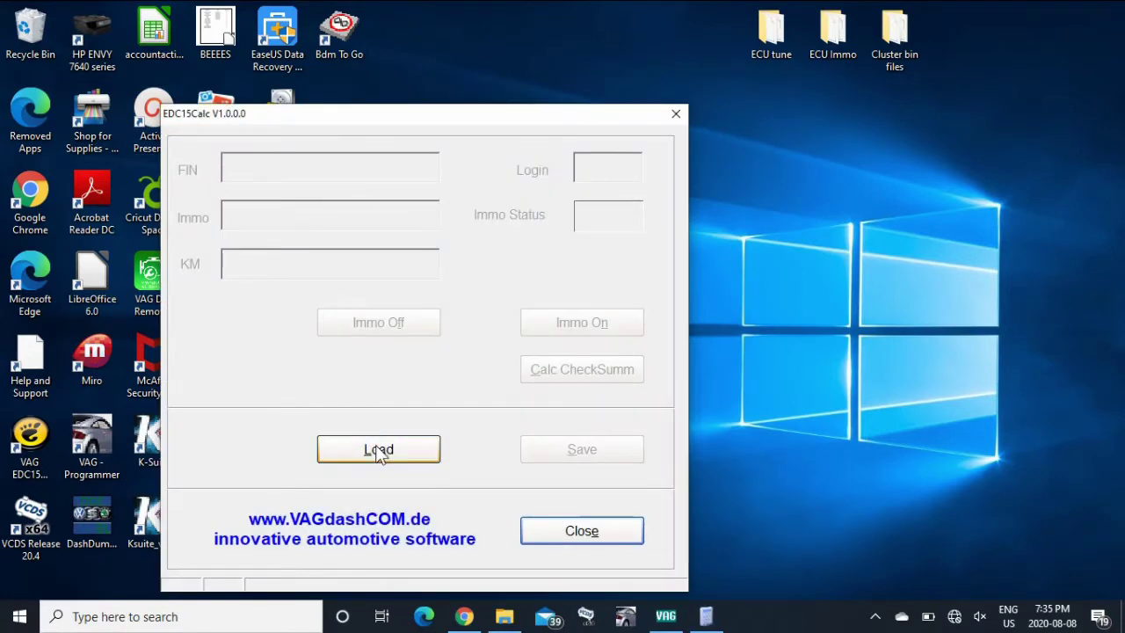
click(375, 445)
click(431, 436)
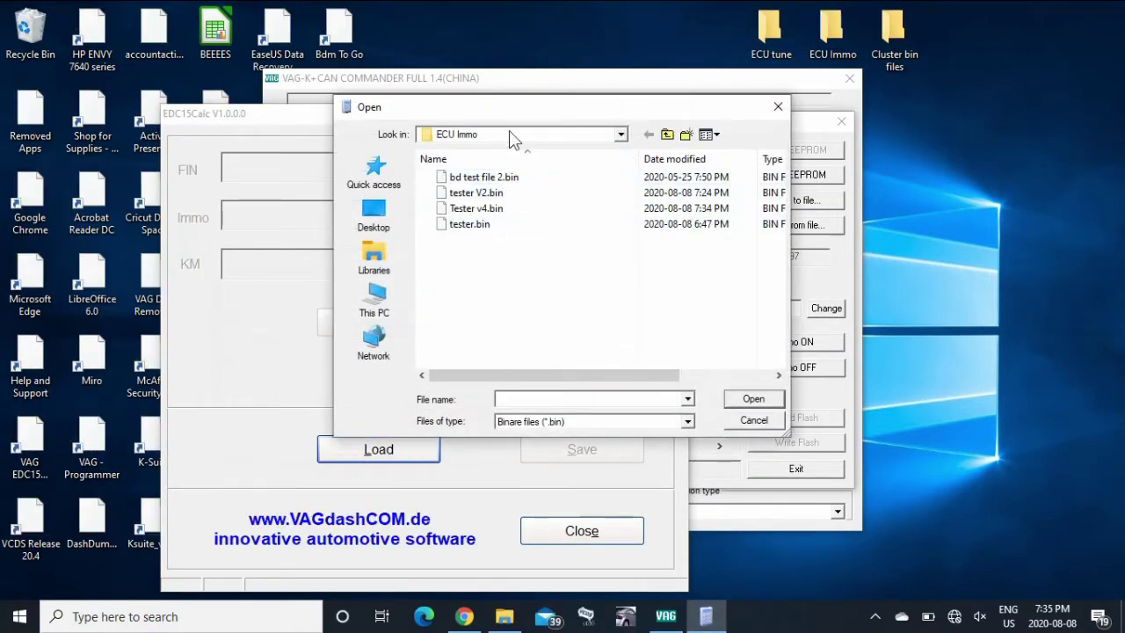
click(498, 210)
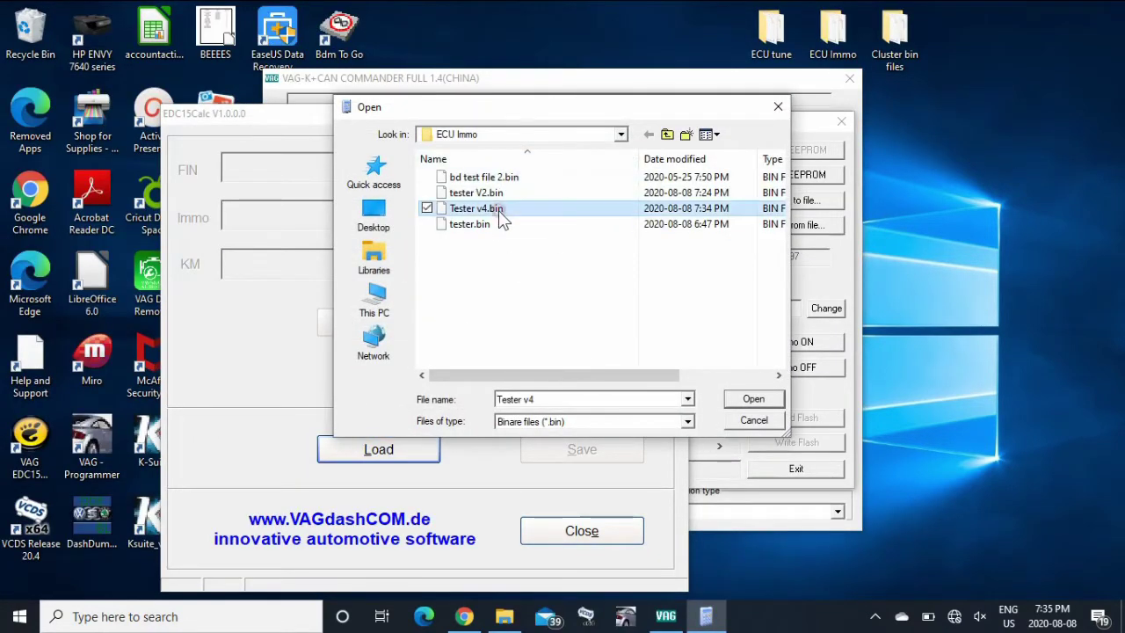
click(754, 400)
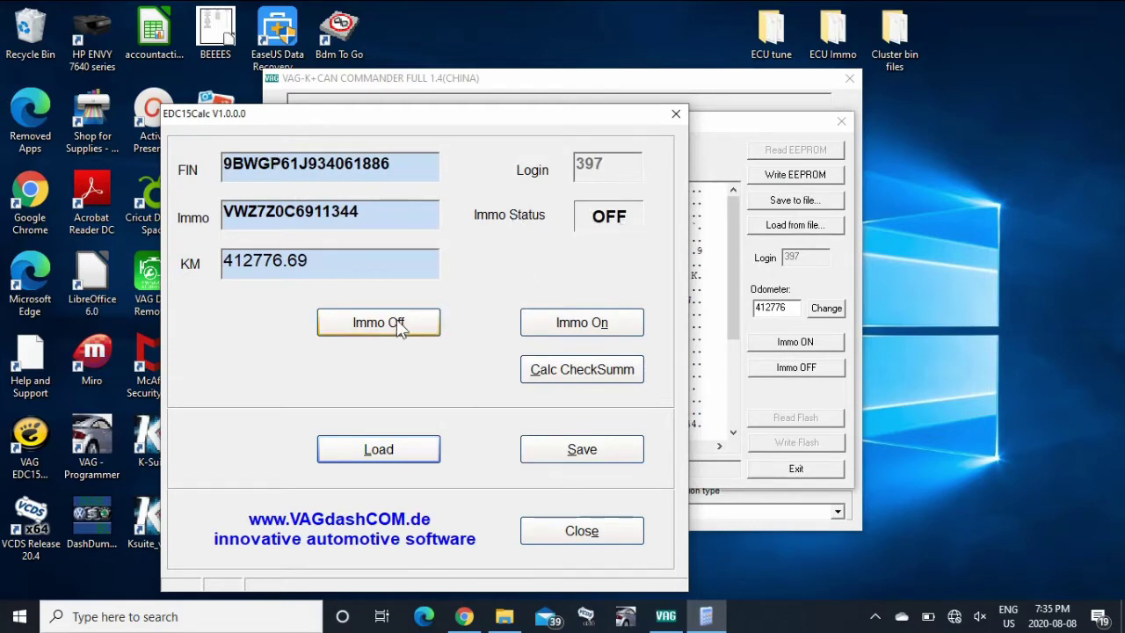
click(599, 338)
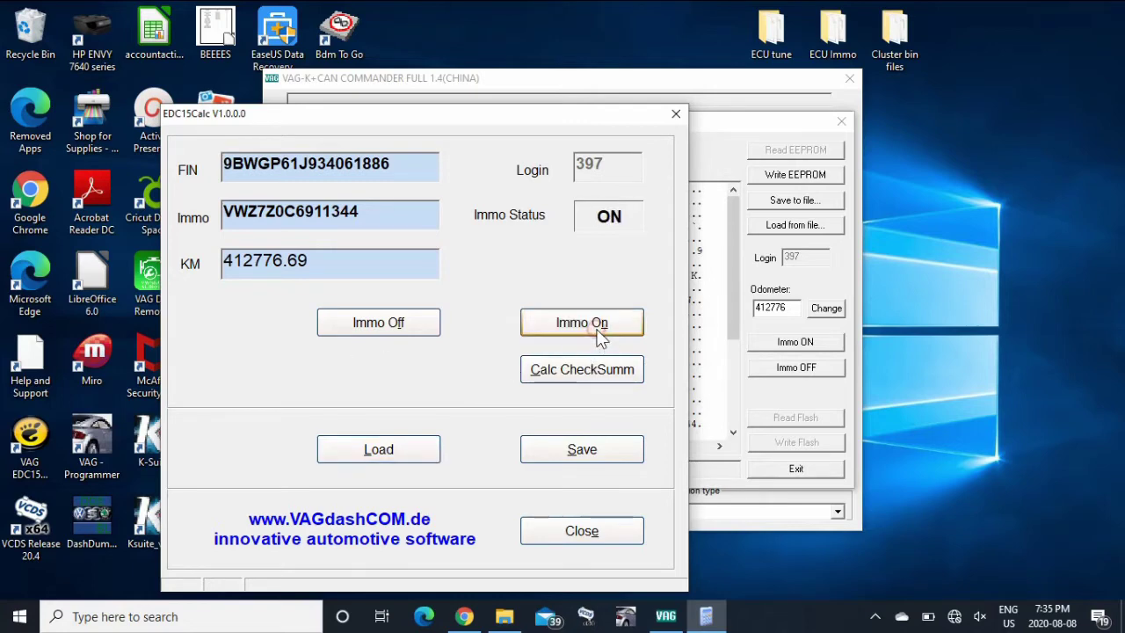
Step: Save the Immo ON file as 'Tester v5' and close EDC15Calc
click(605, 459)
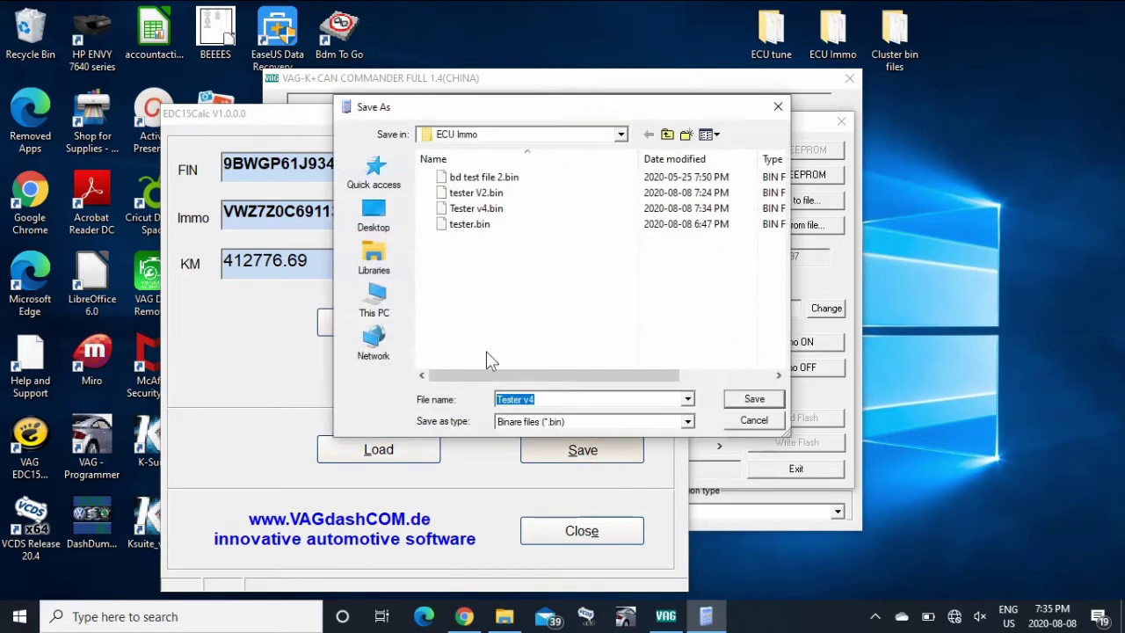
click(548, 398)
key(BackSpace)
text(5)
click(765, 400)
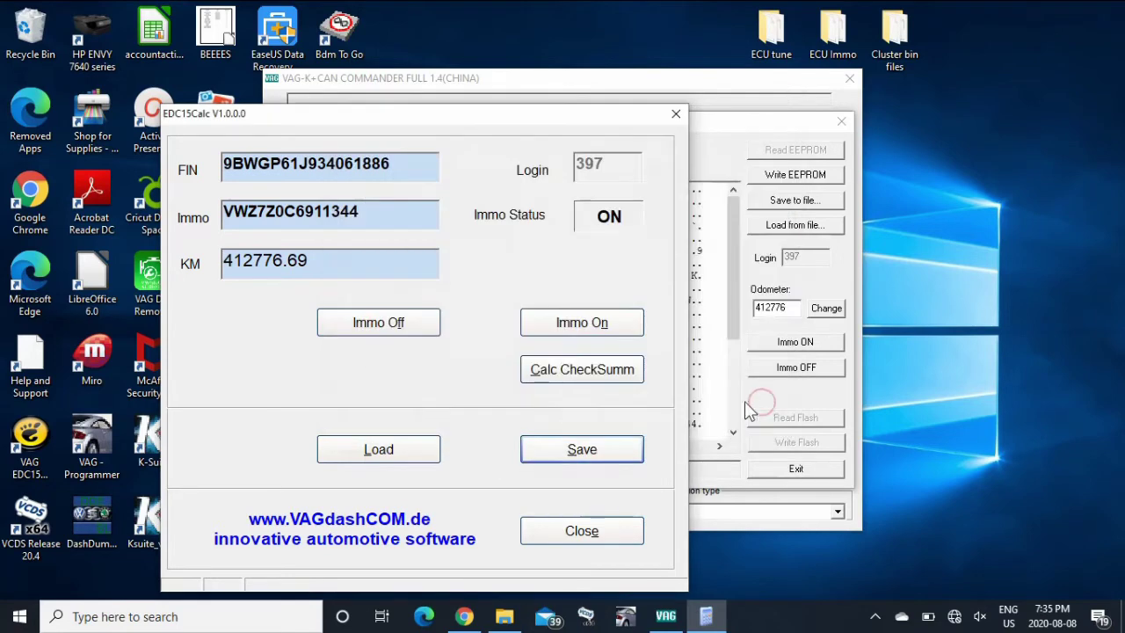
click(580, 532)
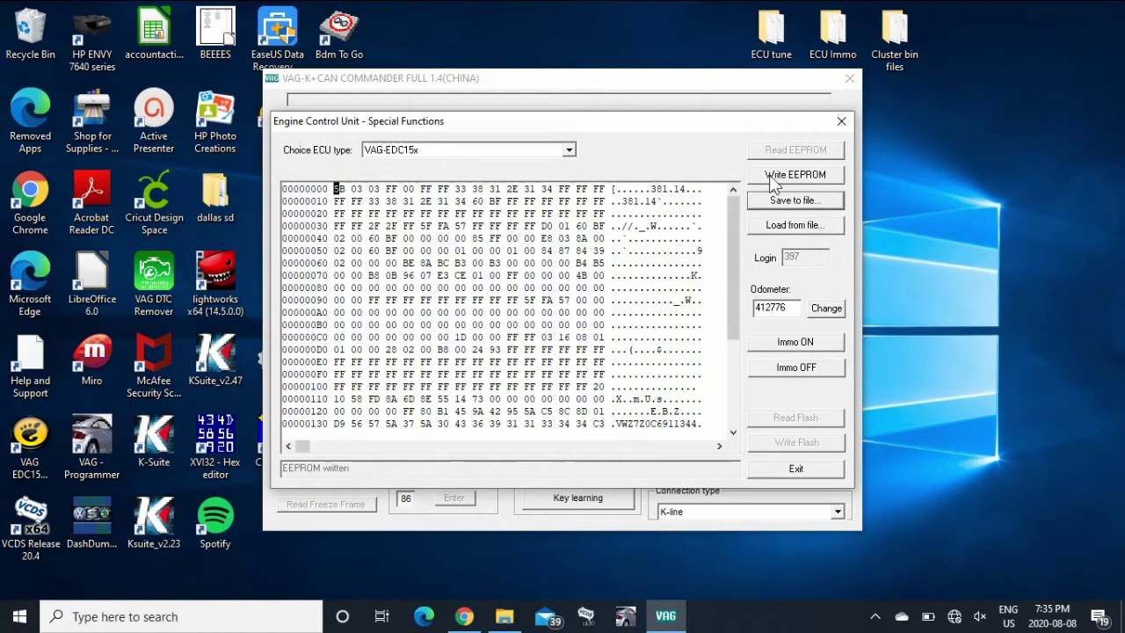
Step: Load Tester v5 with Files of type set to All Files and write it into the ECU EEPROM
click(785, 226)
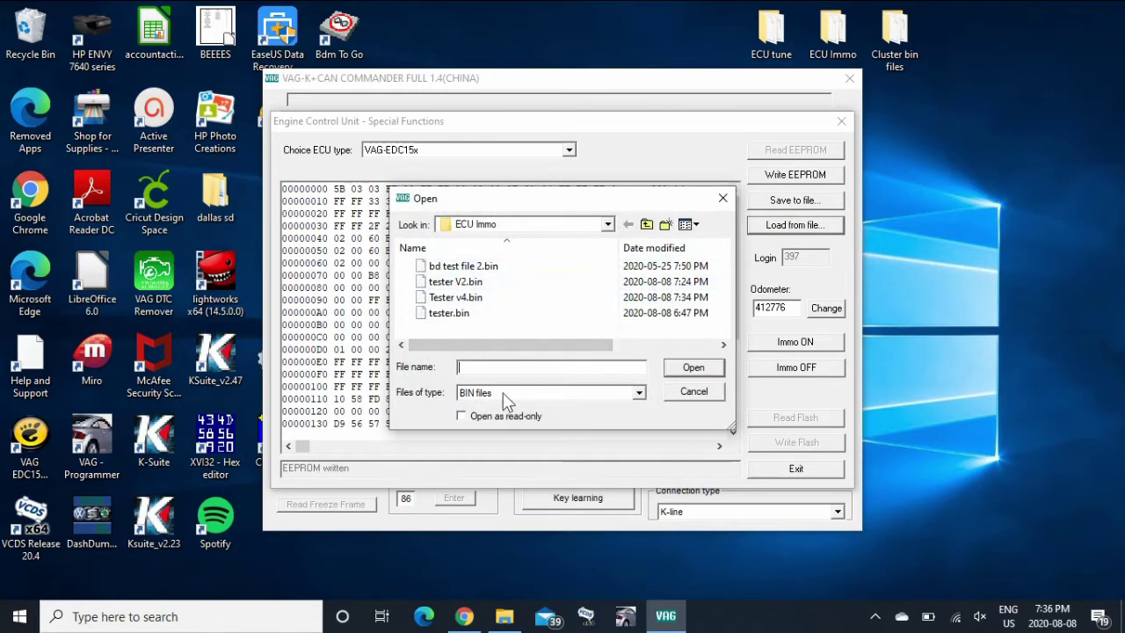
click(620, 396)
click(570, 419)
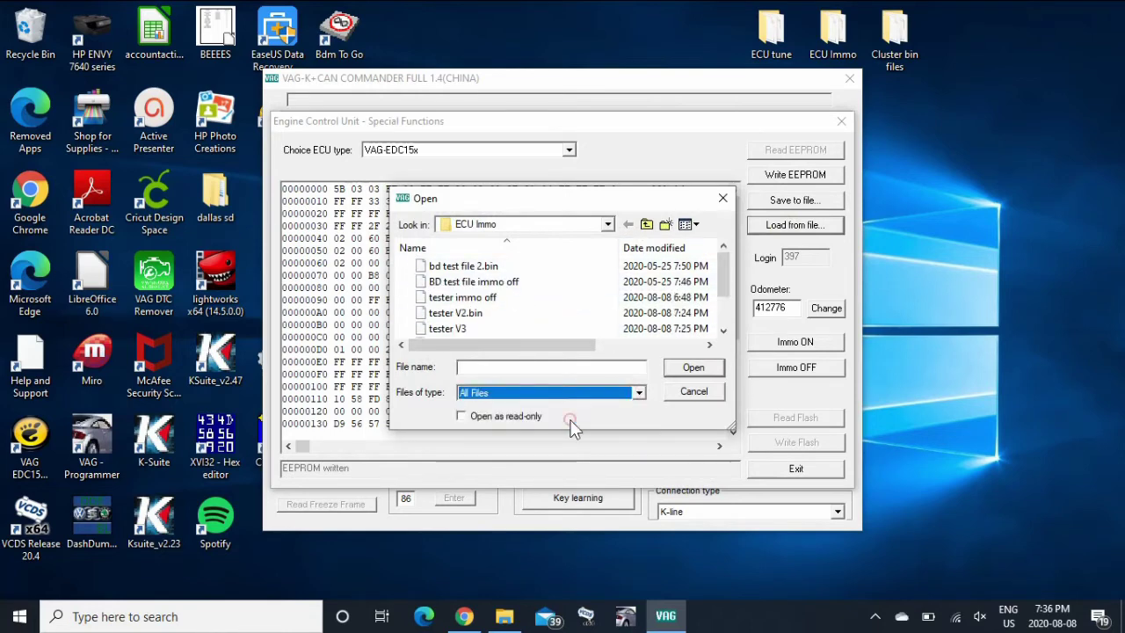
drag(724, 262, 743, 303)
click(475, 313)
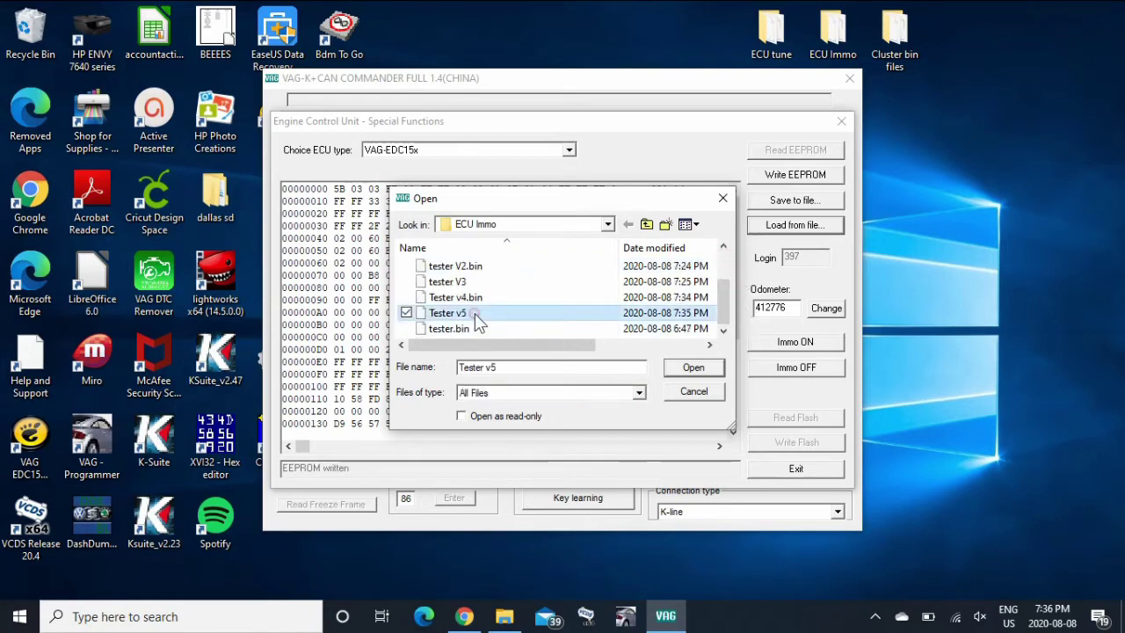
click(693, 368)
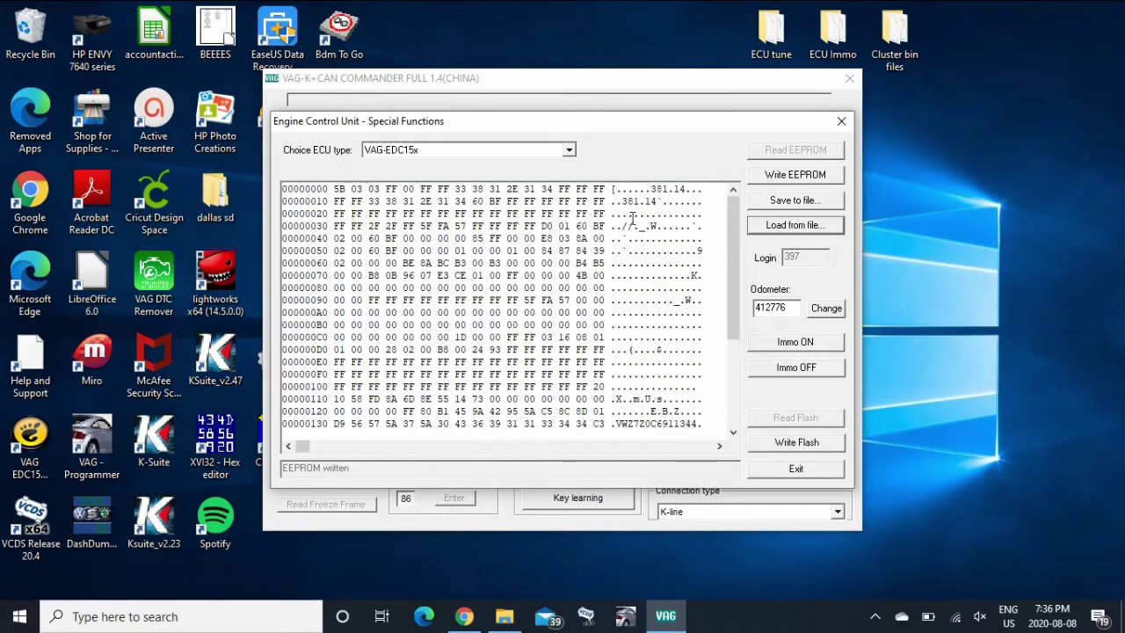
click(782, 178)
click(782, 222)
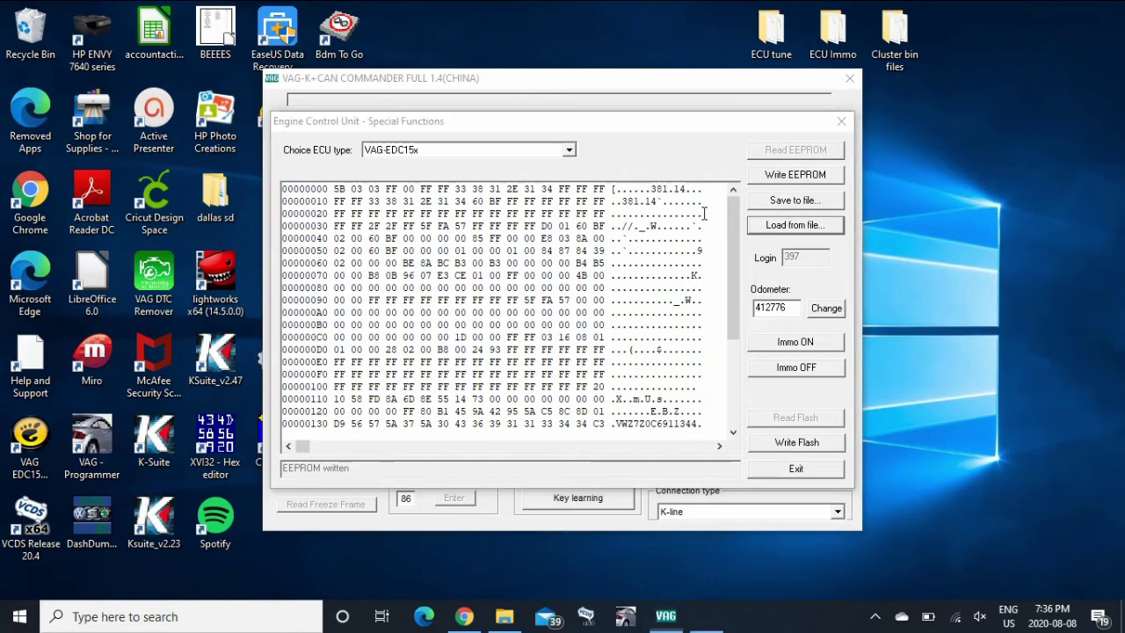